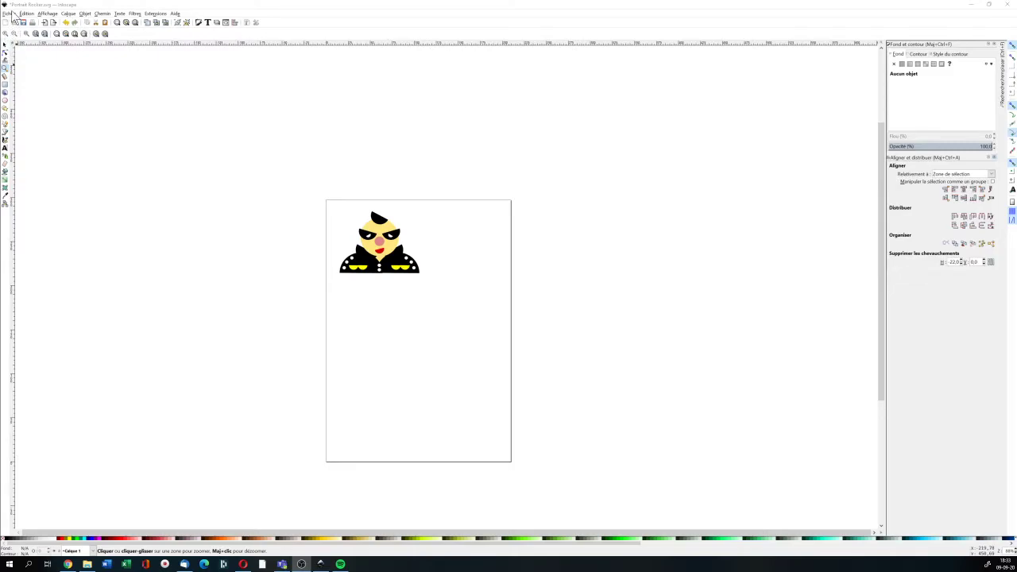
click(10, 13)
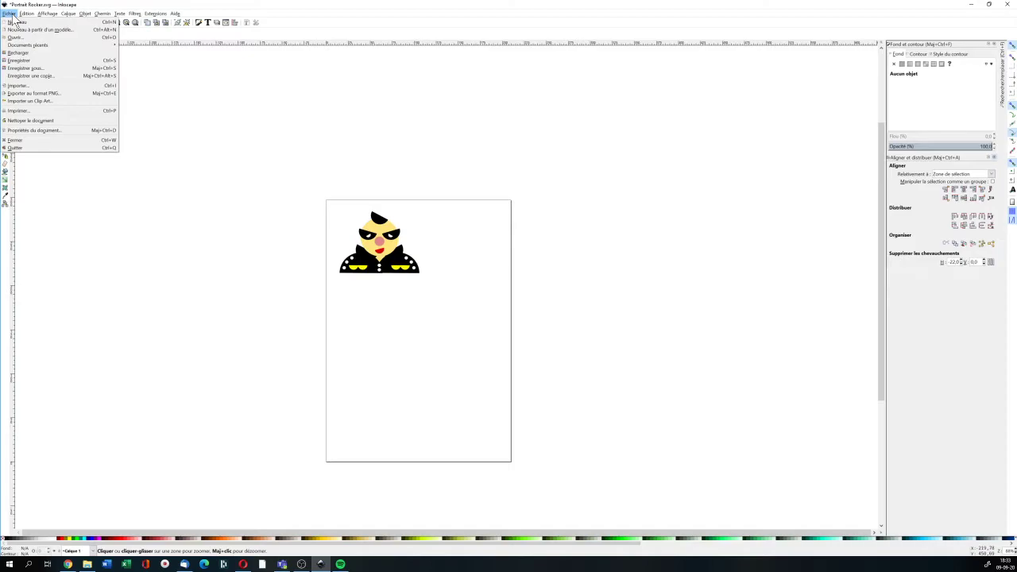
mouse_move(156, 14)
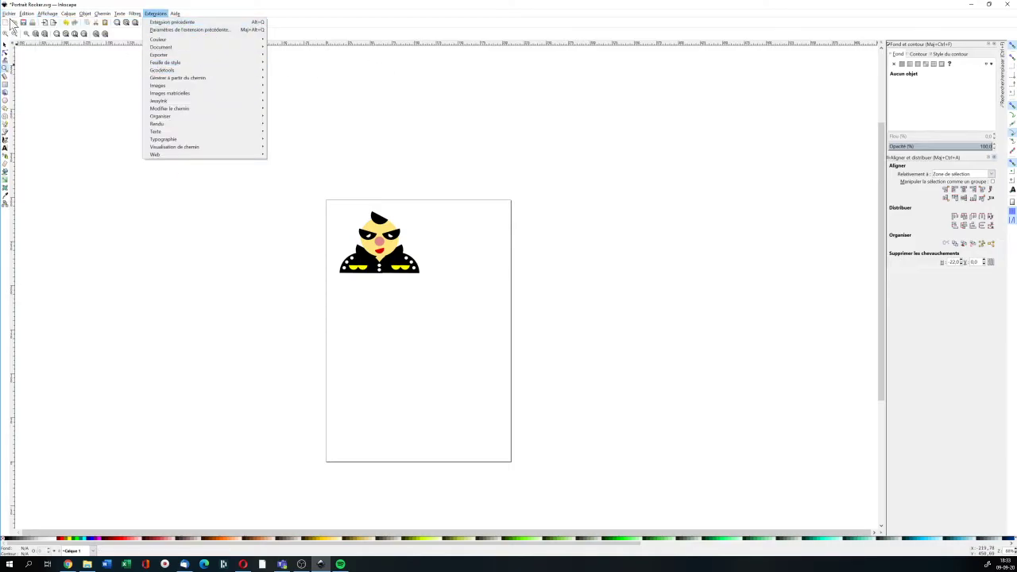
click(44, 77)
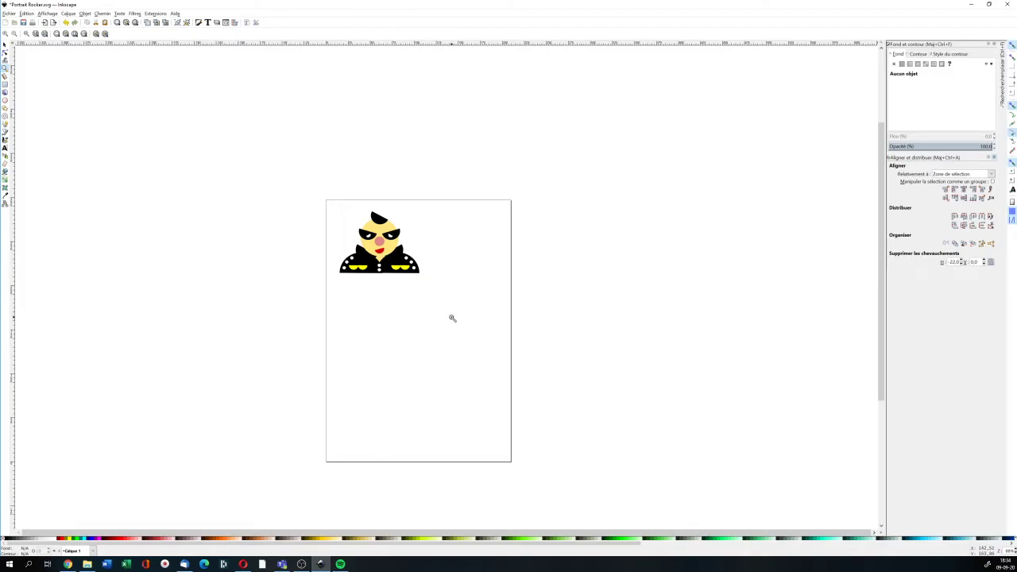
- Zoom in on the rocker portrait and the empty page area below it
click(5, 70)
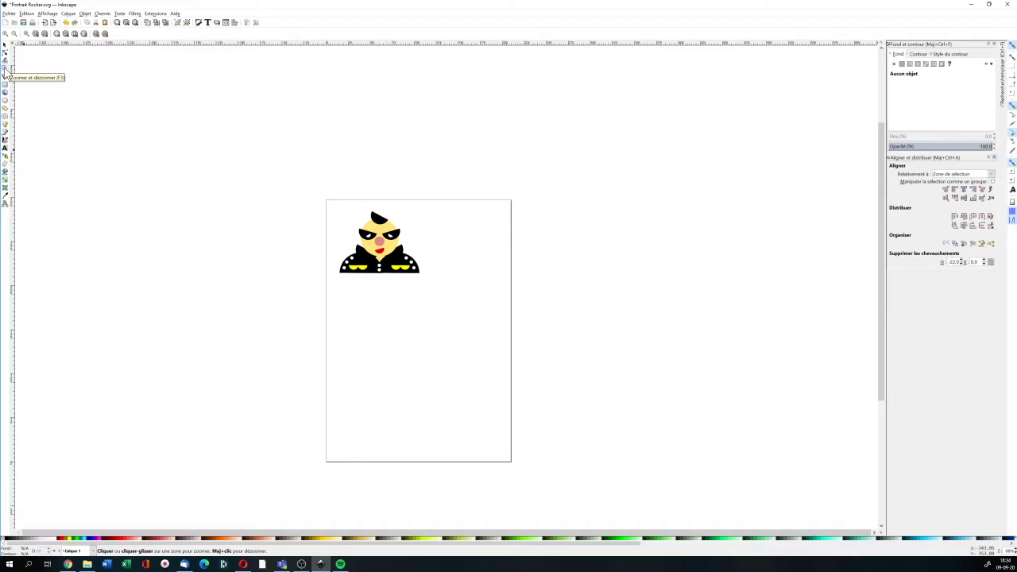
click(420, 322)
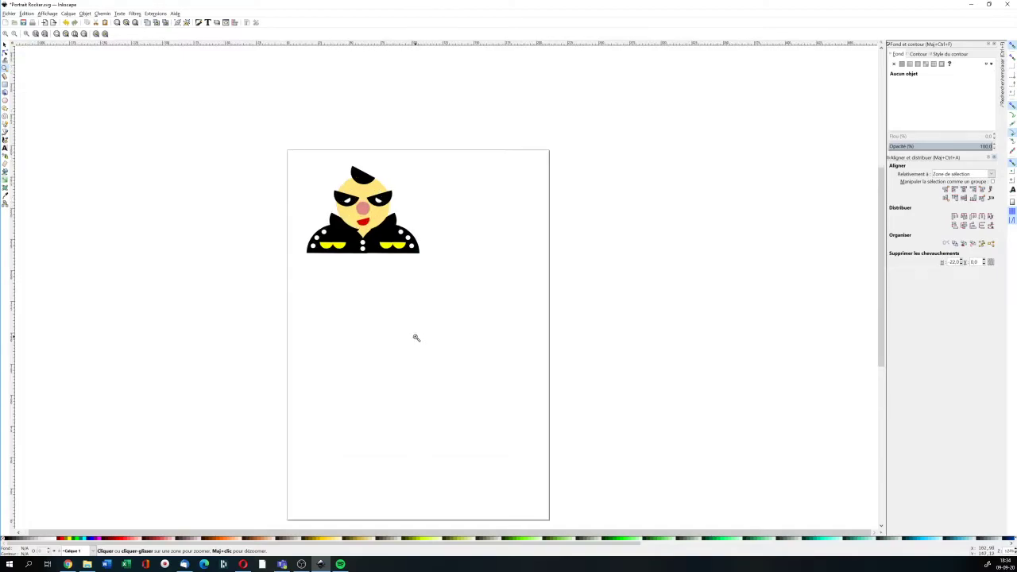
click(416, 339)
scroll(430, 290, down, 3)
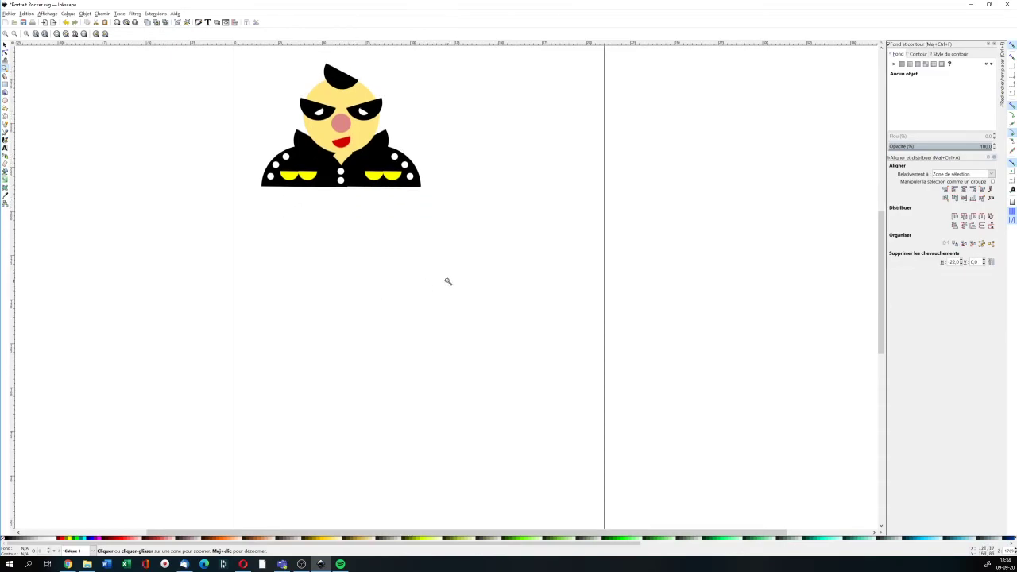
scroll(432, 284, up, 2)
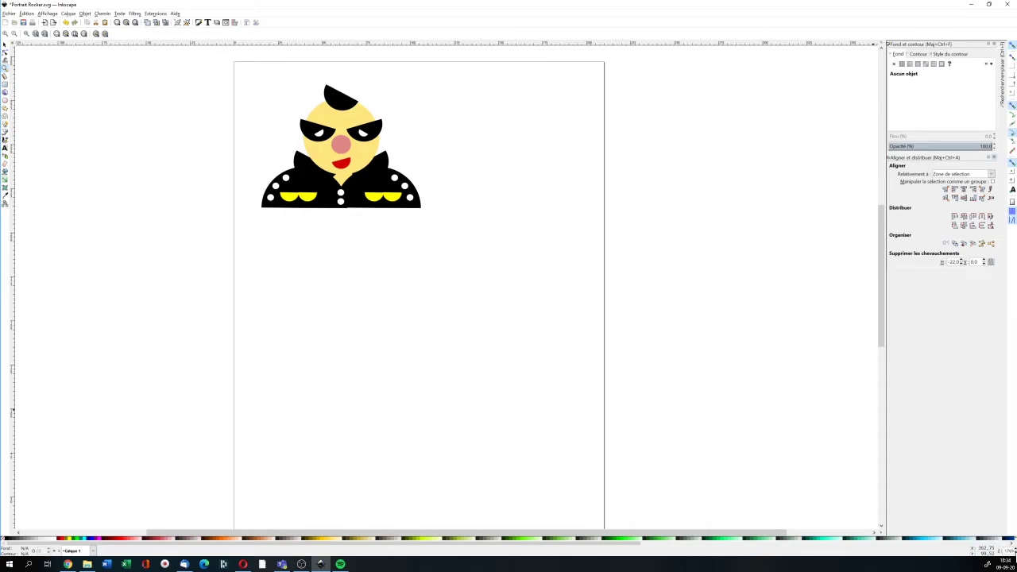
scroll(1008, 551, down, 1)
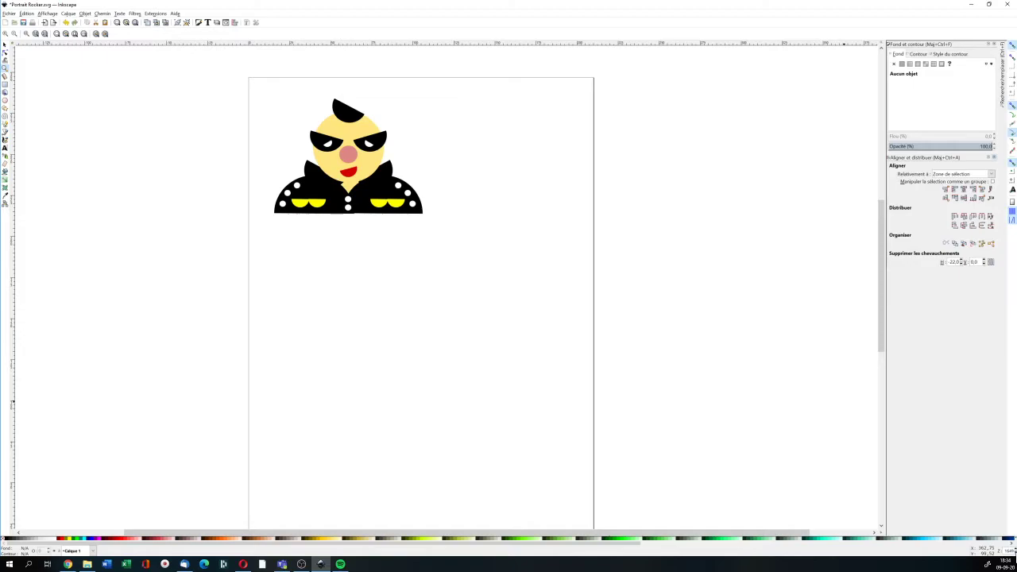
scroll(1008, 551, down, 1)
scroll(1007, 551, up, 1)
click(7, 70)
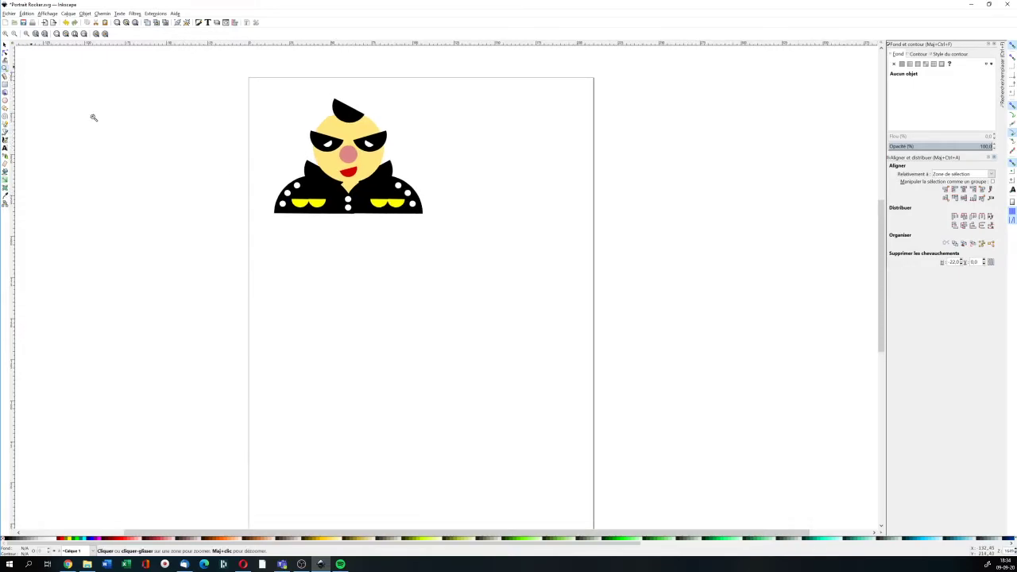
- Draw a circle about 44 mm in diameter below the rocker portrait and make it a whole ellipse instead of an arc
click(5, 46)
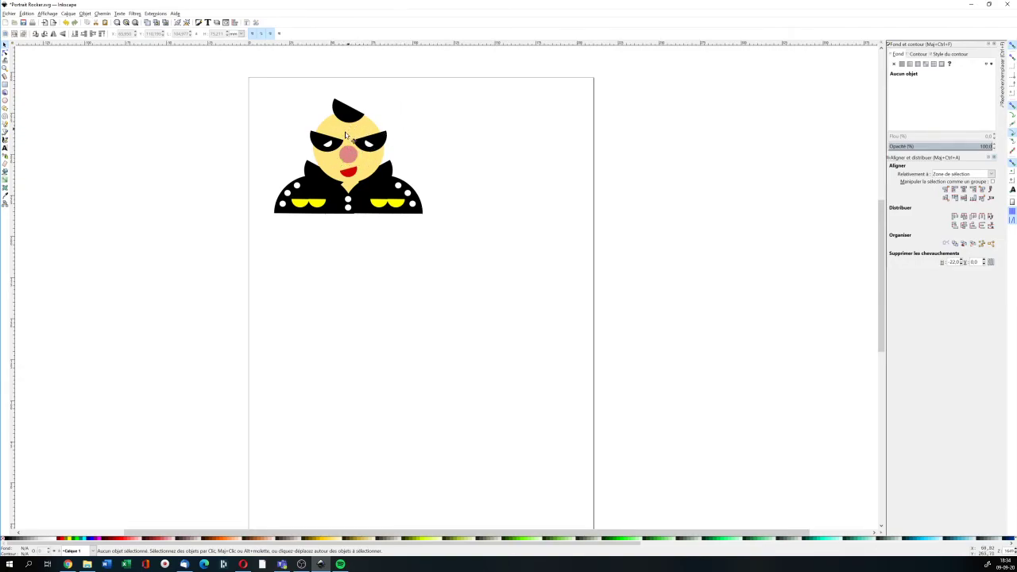
click(6, 103)
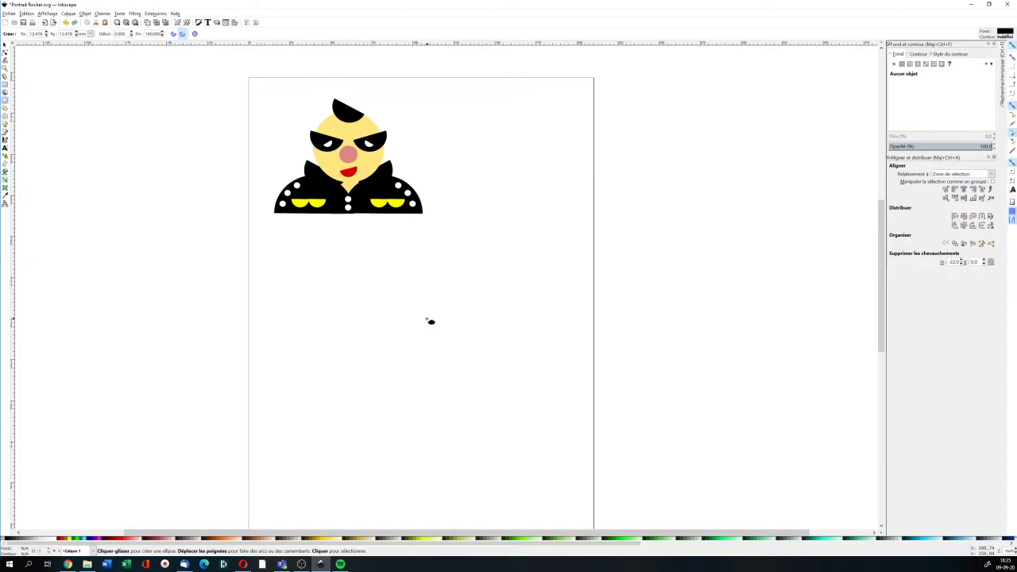
scroll(430, 321, right, 1)
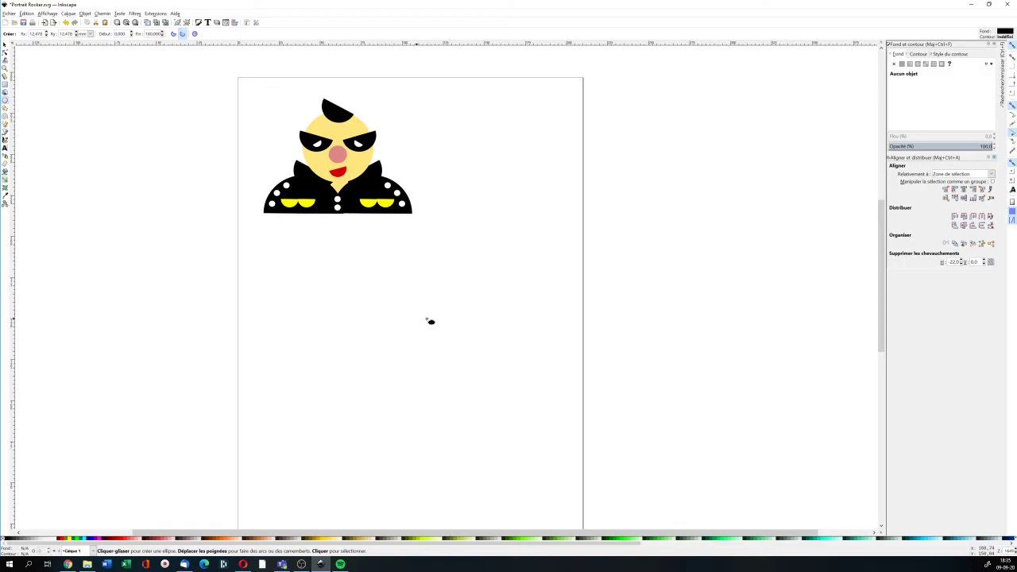
key(ctrl)
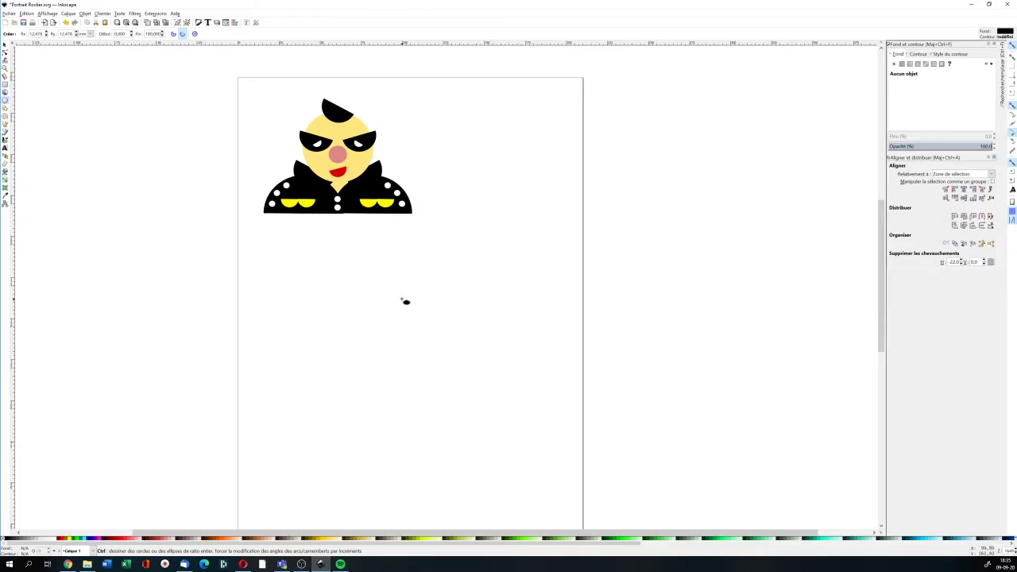
drag(348, 289, 438, 358)
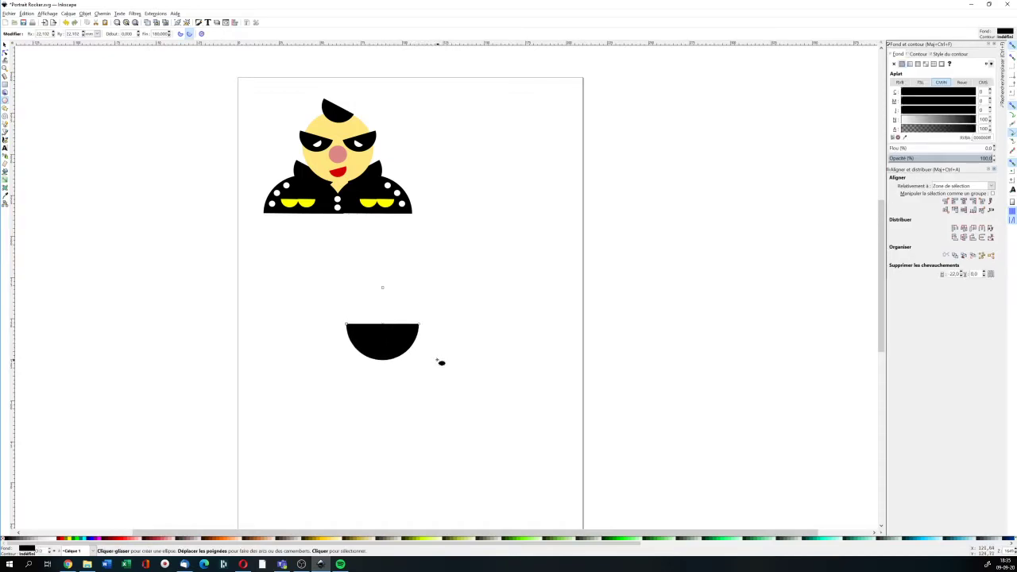
click(201, 33)
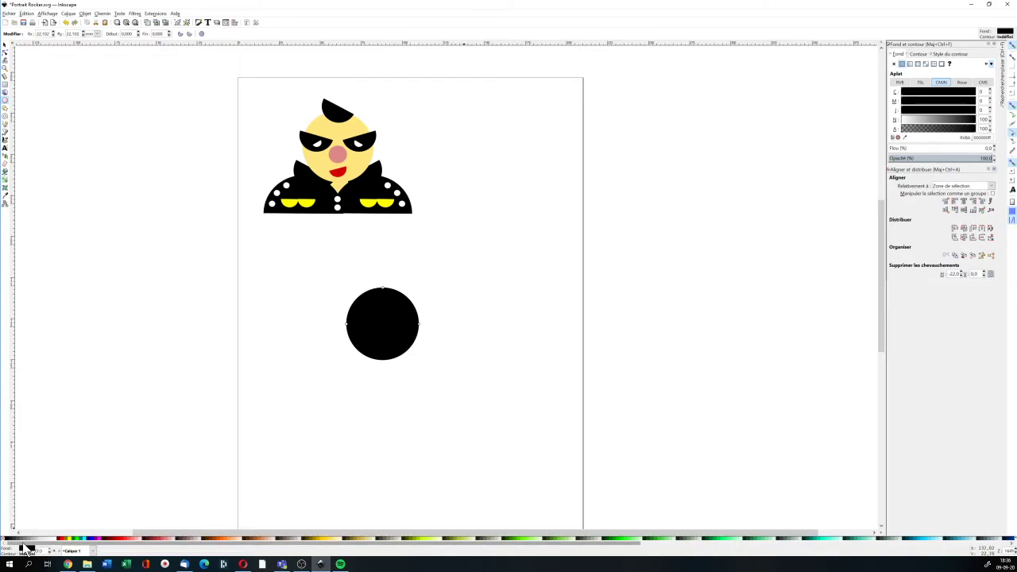
- Fill the circle with the pale yellow skin colour #FFE680 and deselect it
drag(24, 544, 391, 563)
drag(398, 545, 16, 540)
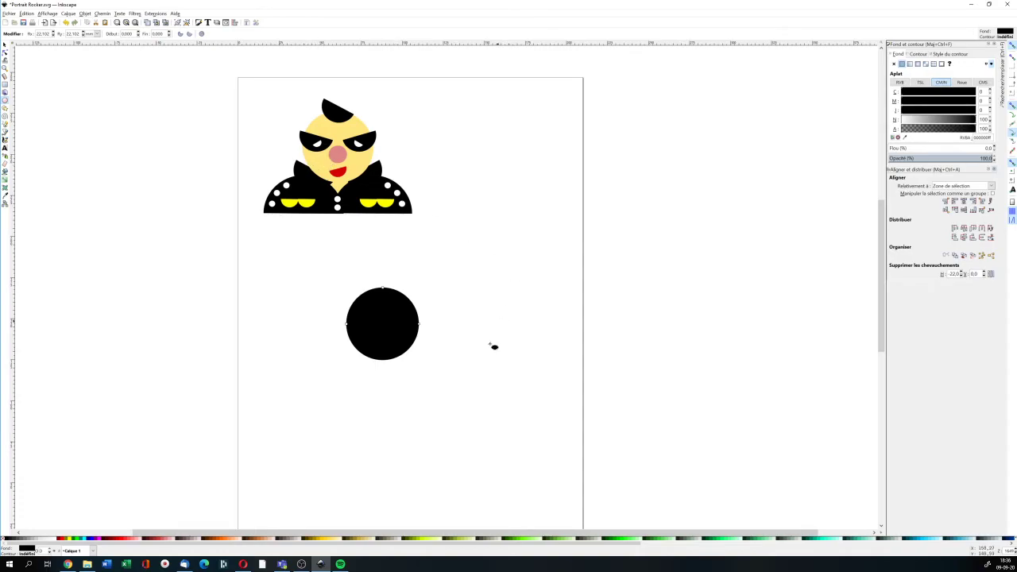
click(336, 540)
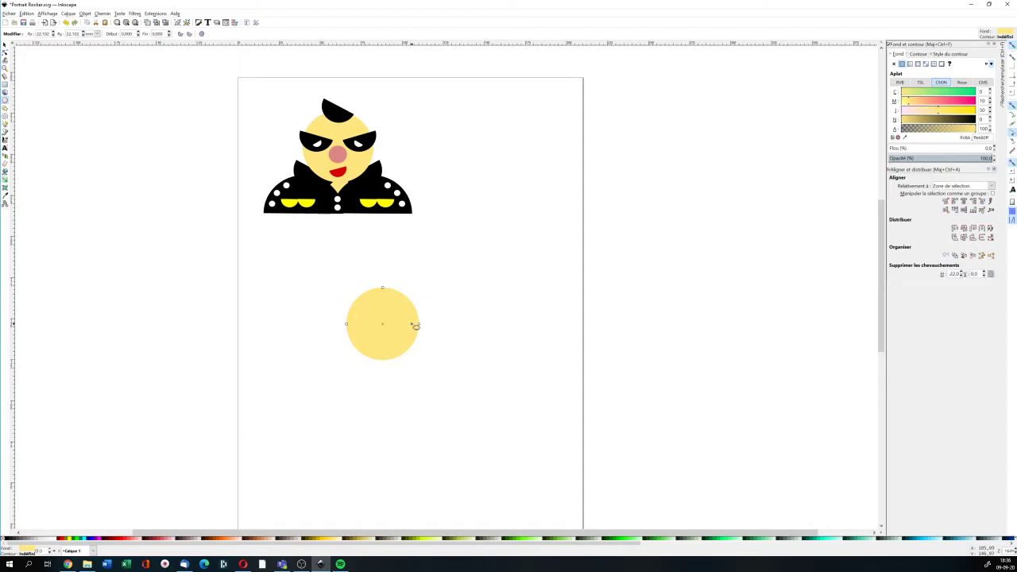
click(6, 45)
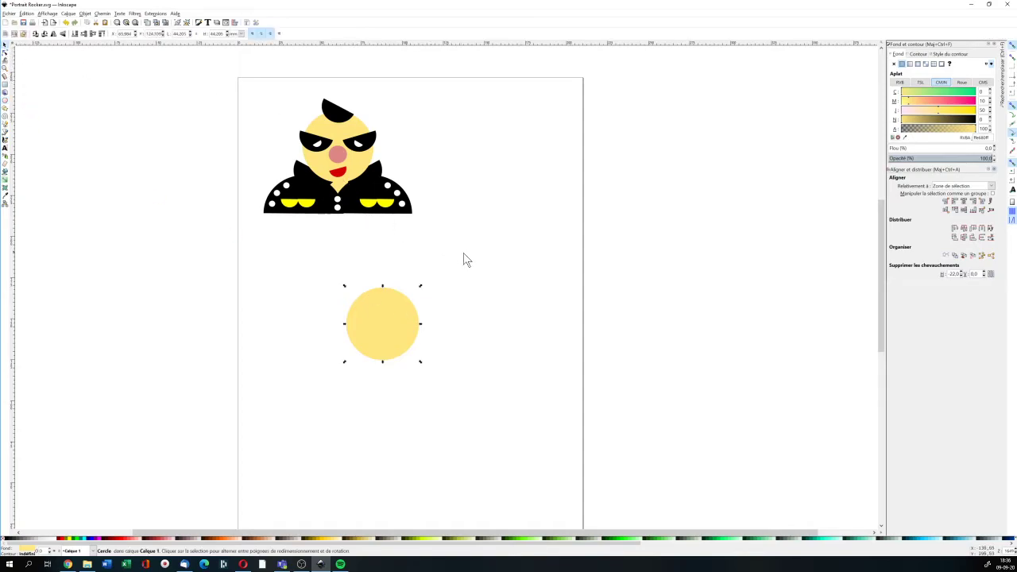
click(475, 326)
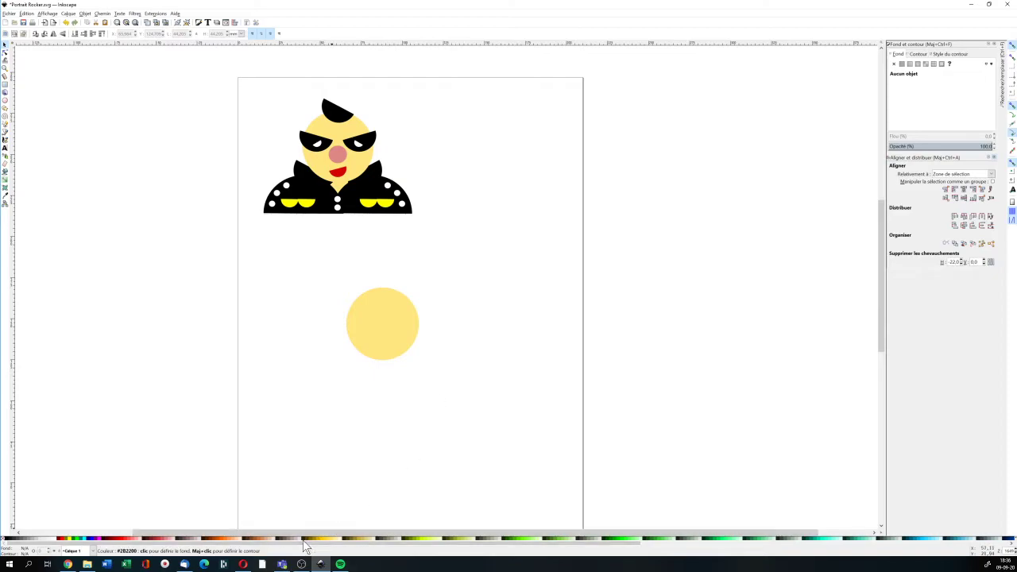
- Try a dark brown and a stronger yellow fill on the face circle, then restore the pale yellow #FFE680
click(378, 348)
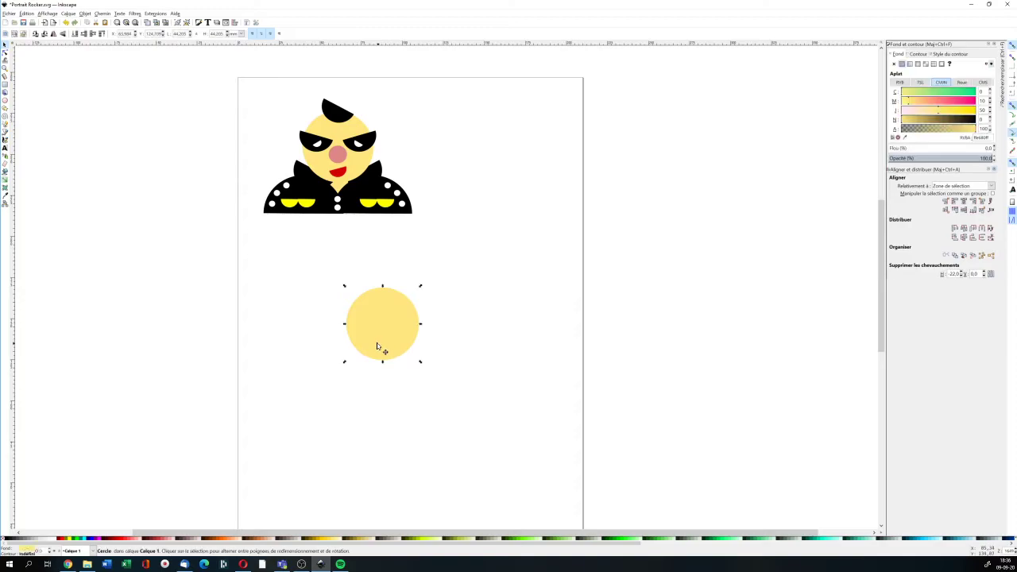
click(314, 541)
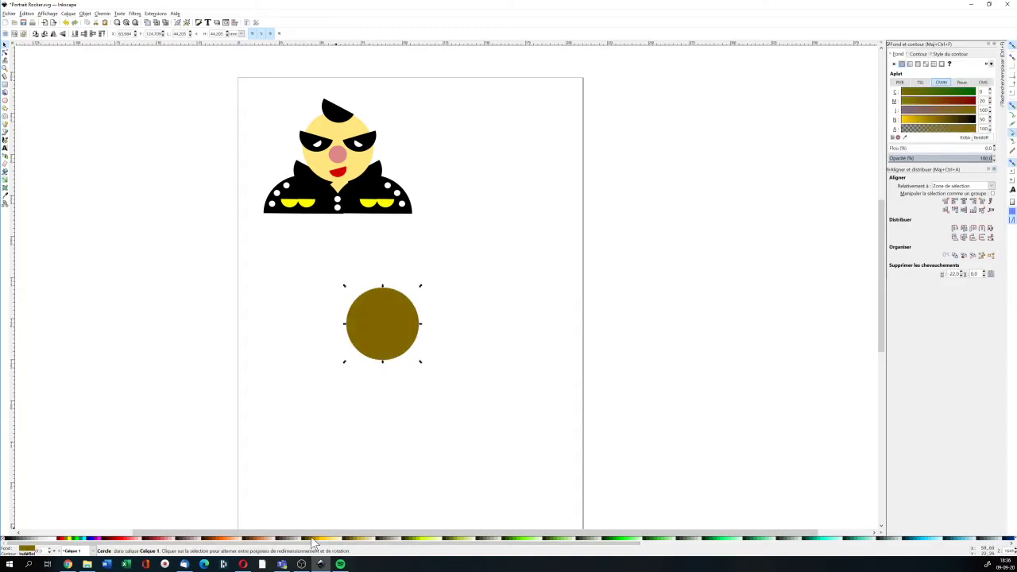
click(335, 541)
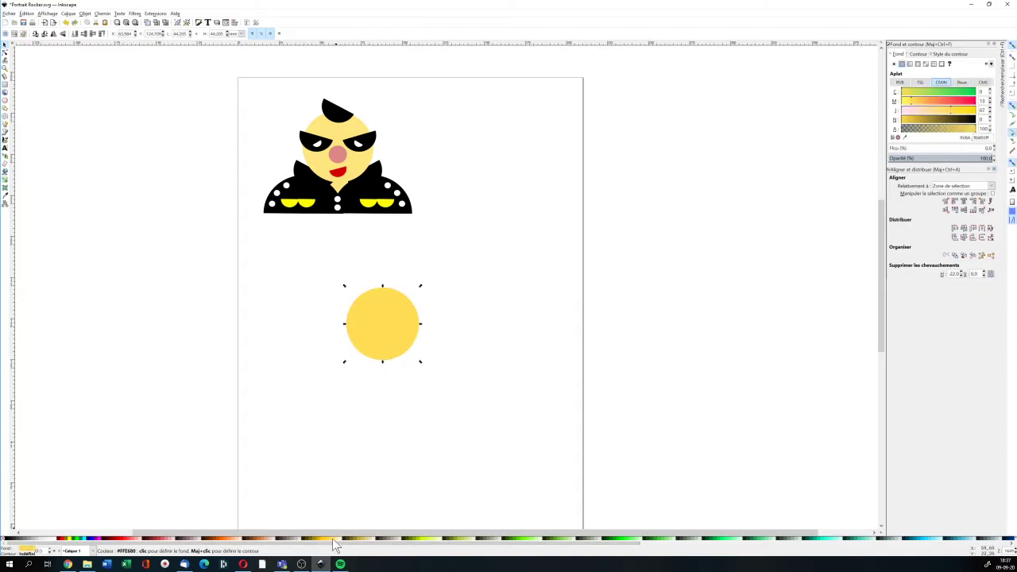
click(336, 541)
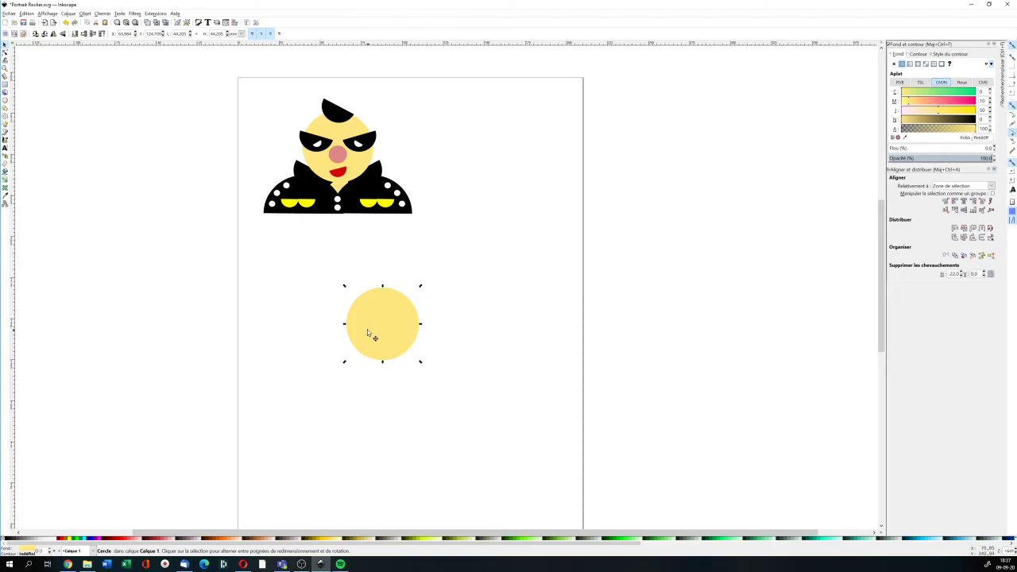
click(501, 297)
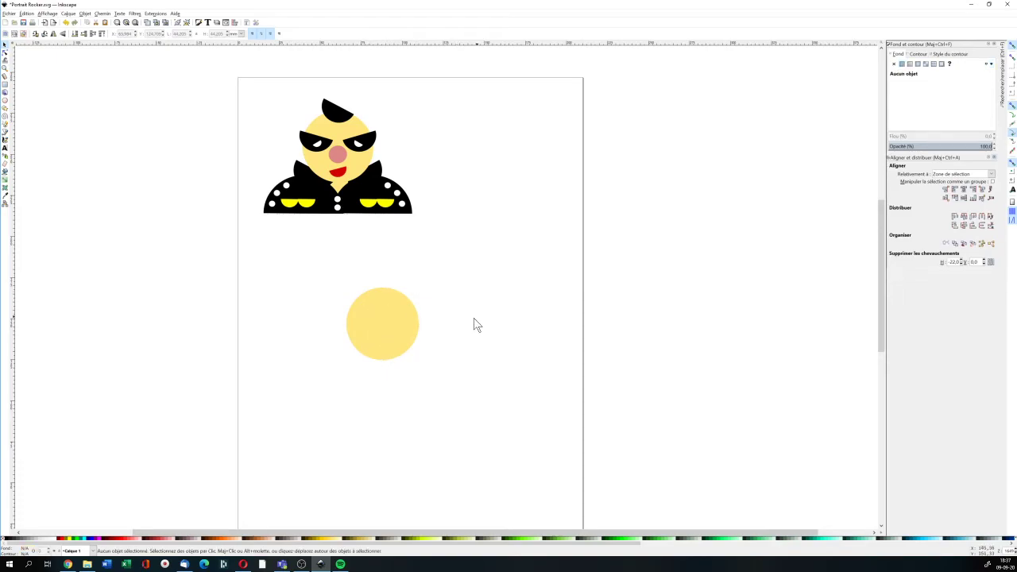
- Shift the pale yellow face circle slightly to the right and enlarge it proportionally to about 48 mm in diameter
click(399, 332)
mouse_move(374, 329)
mouse_down()
mouse_move(404, 323)
mouse_move(397, 348)
mouse_move(356, 318)
mouse_move(420, 325)
mouse_move(373, 353)
mouse_move(398, 336)
mouse_move(390, 324)
mouse_up()
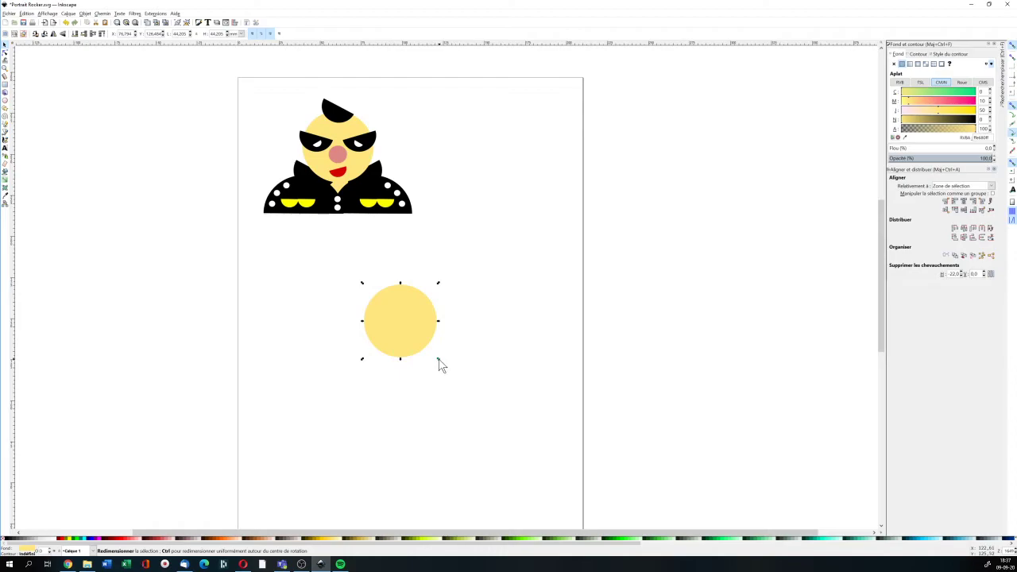
key(ctrl)
mouse_move(438, 359)
mouse_down()
mouse_move(405, 342)
mouse_move(459, 379)
mouse_move(411, 347)
mouse_move(451, 372)
mouse_up()
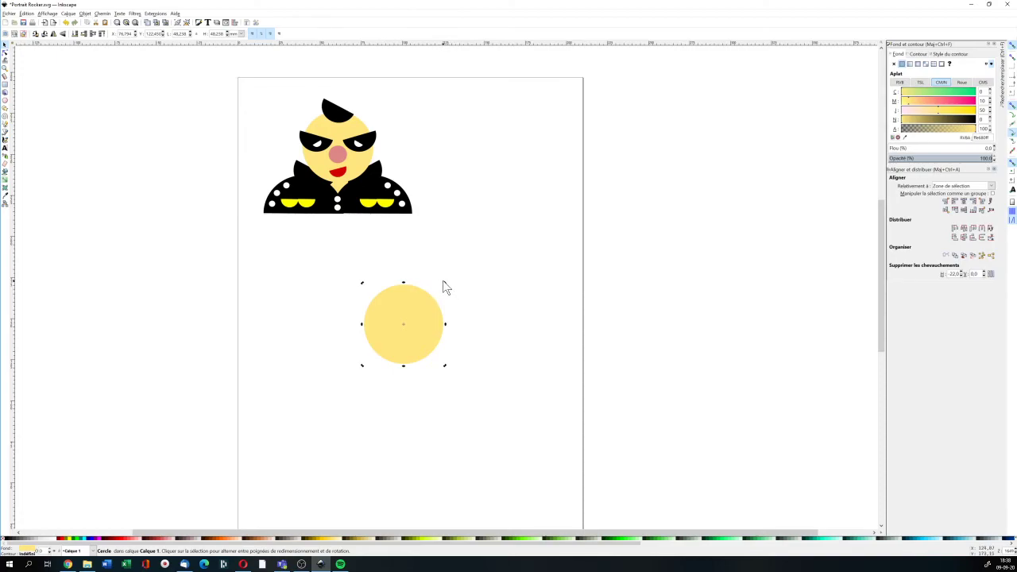
drag(445, 283, 435, 357)
click(483, 323)
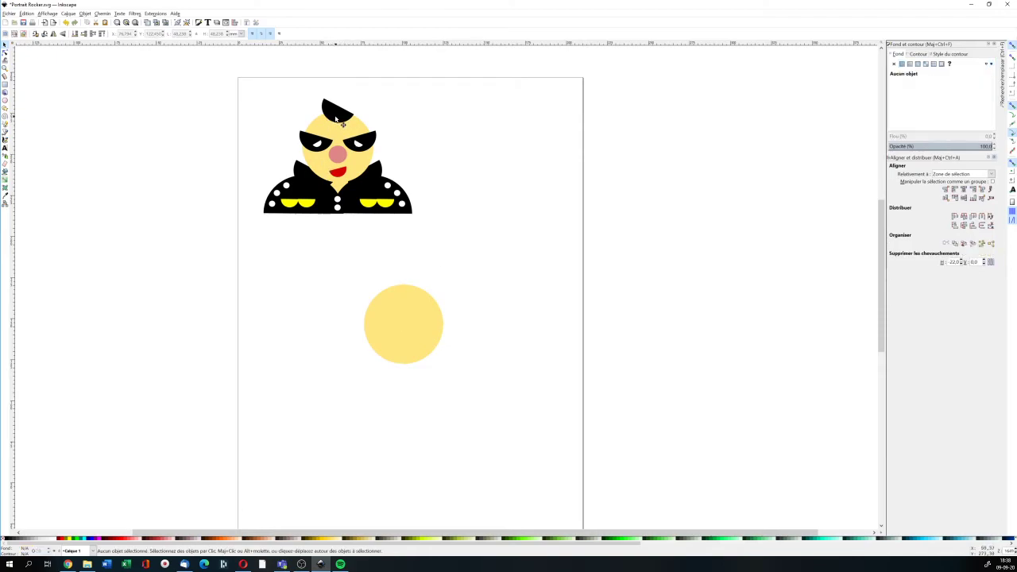
- Draw a black circle about 23 mm in diameter below the yellow face circle
click(6, 101)
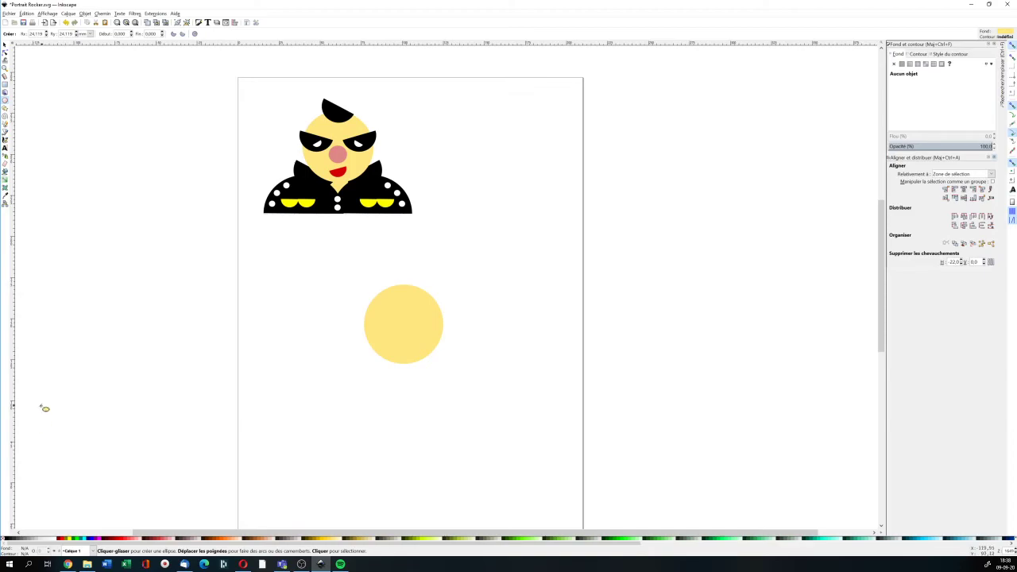
click(7, 540)
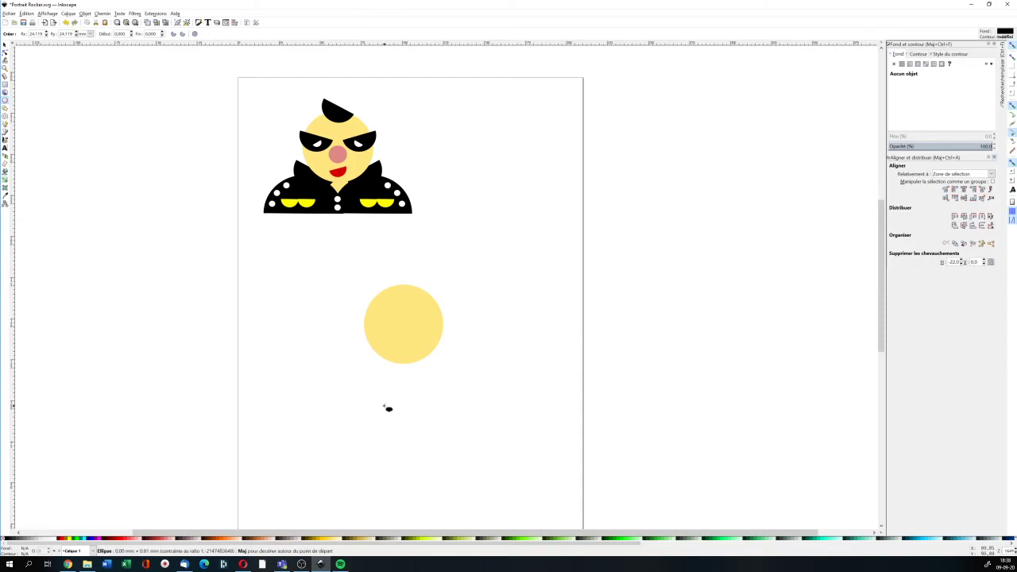
drag(384, 406, 426, 443)
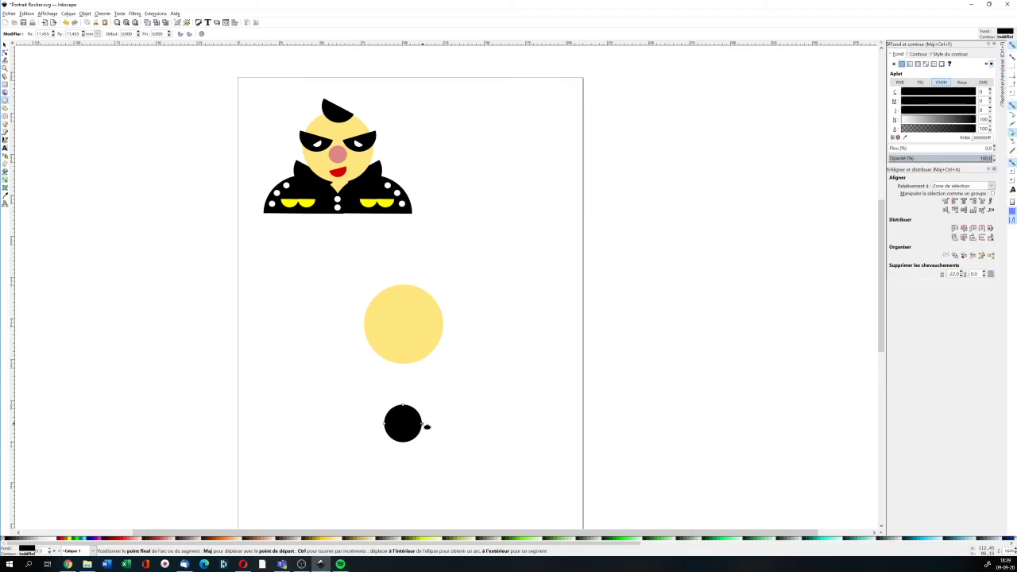
- Cut the small black circle down to its lower half as a segment for the hair
drag(427, 427, 385, 427)
drag(362, 436, 407, 463)
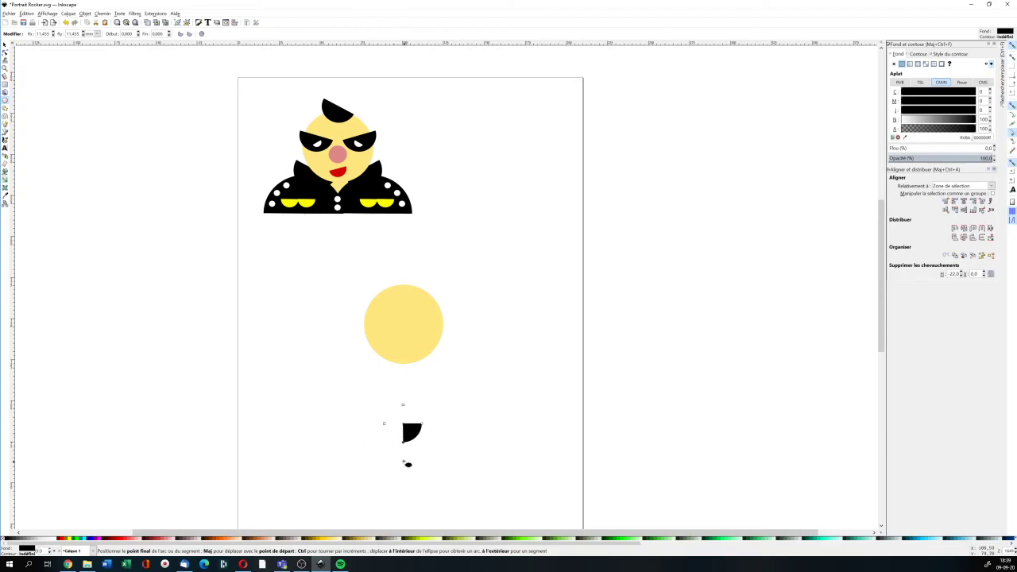
drag(407, 463, 385, 425)
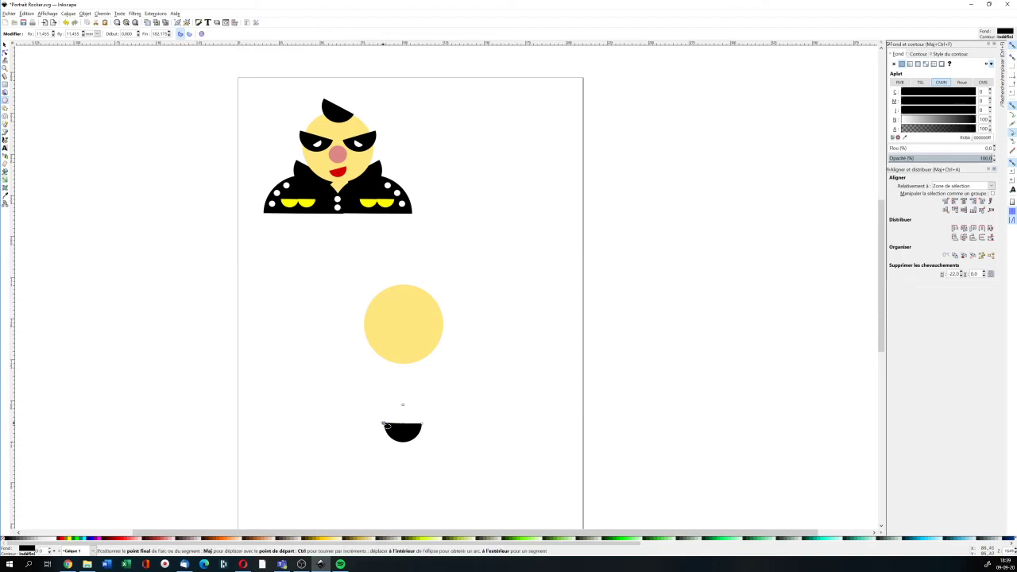
- Place the black half-circle on top of the face circle and tilt it clockwise like the reference portrait's hair
click(5, 46)
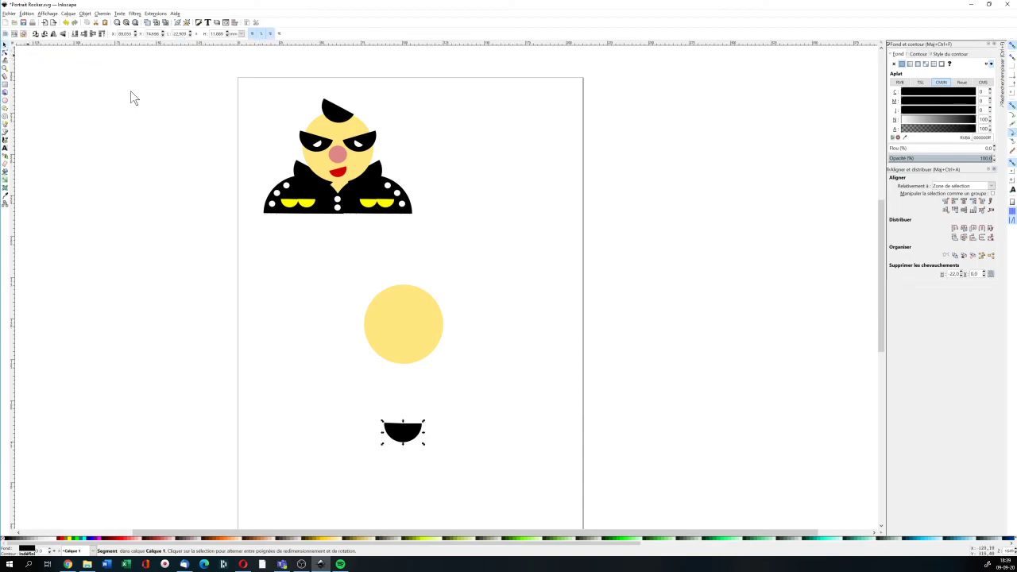
drag(408, 430, 403, 283)
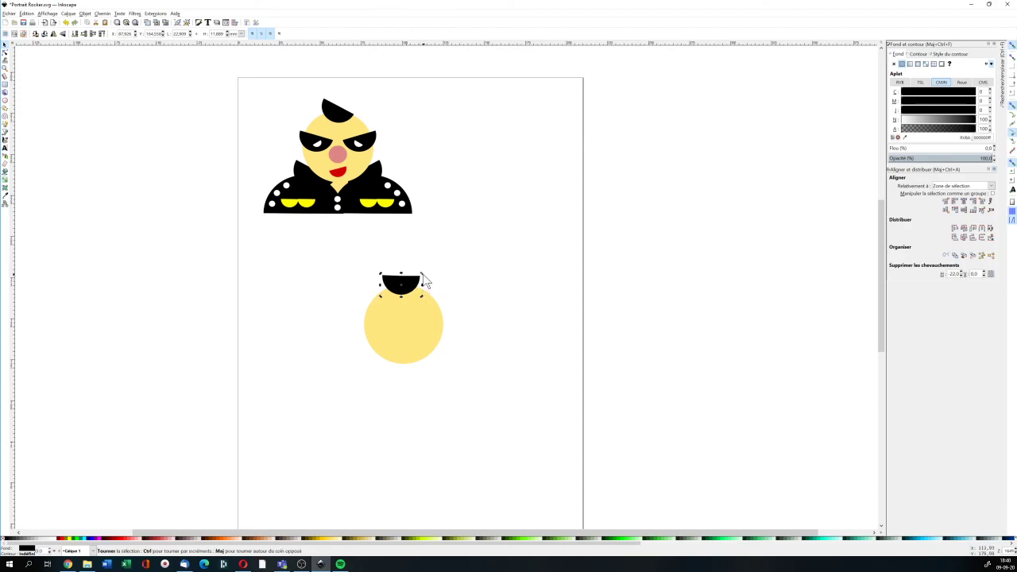
drag(422, 274, 409, 291)
click(410, 290)
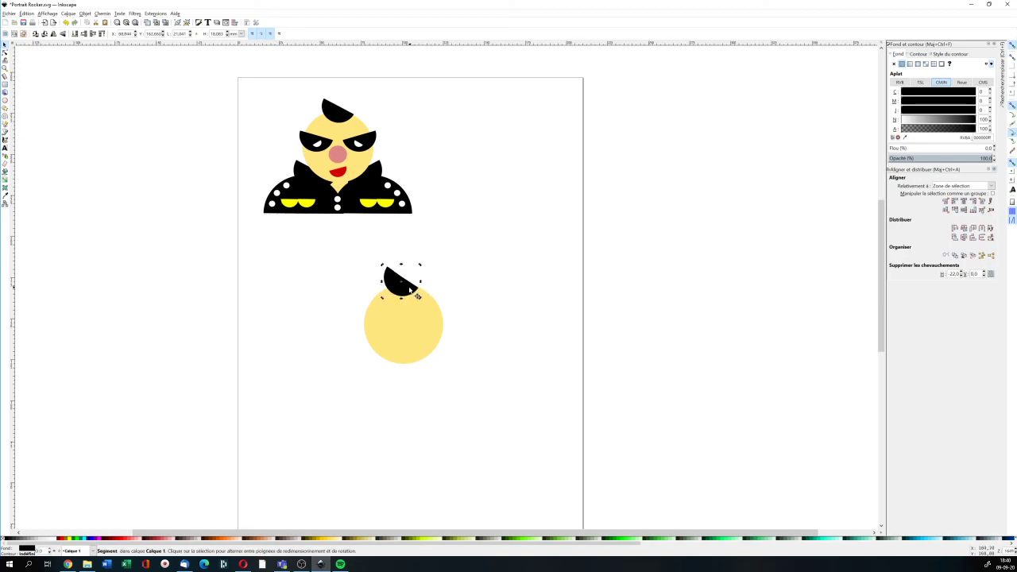
click(490, 314)
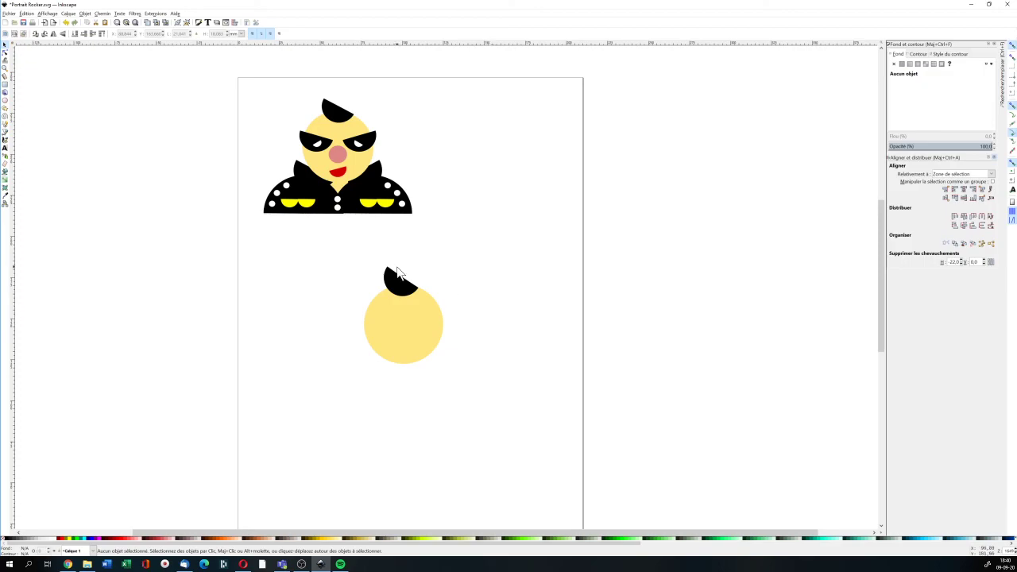